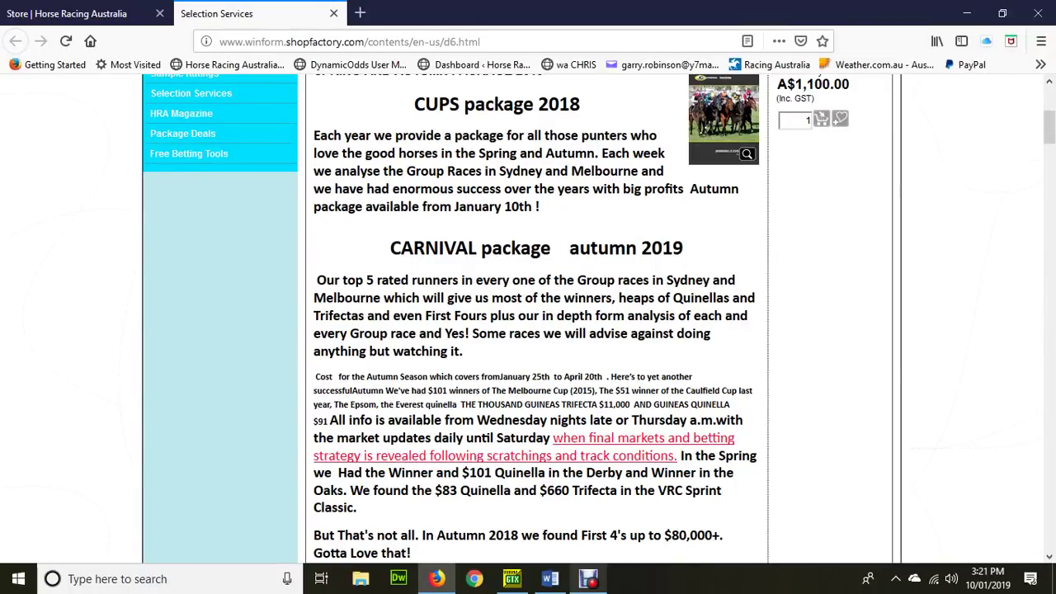
Read the Spring and Autumn package description and its price on the Selection Services page.
{"action": "mouse_move", "coordinate": [588, 579]}
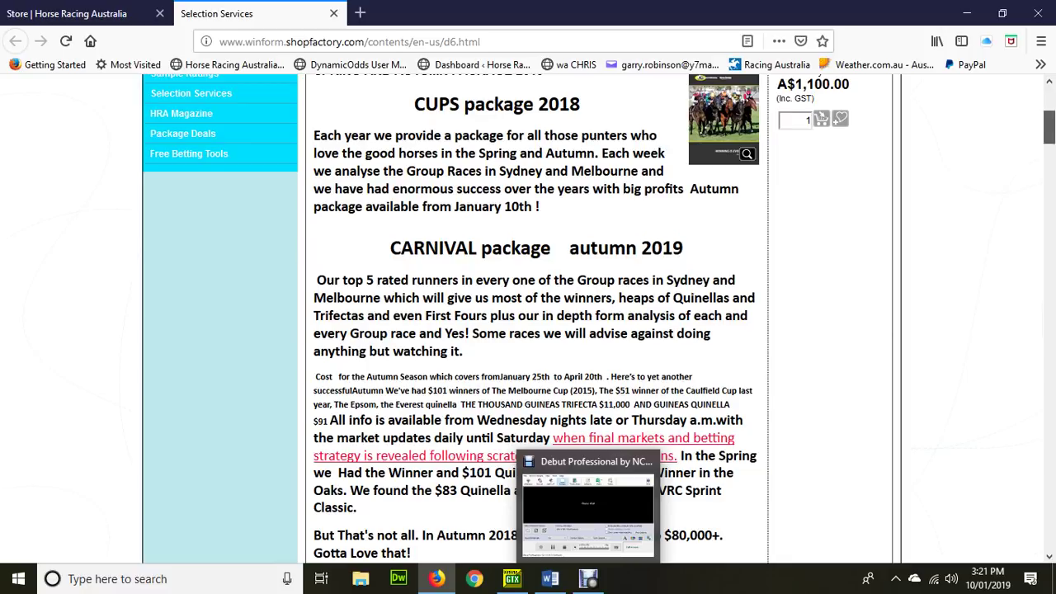
{"action": "scroll", "coordinate": [532, 318], "scroll_direction": "down", "scroll_amount": 3}
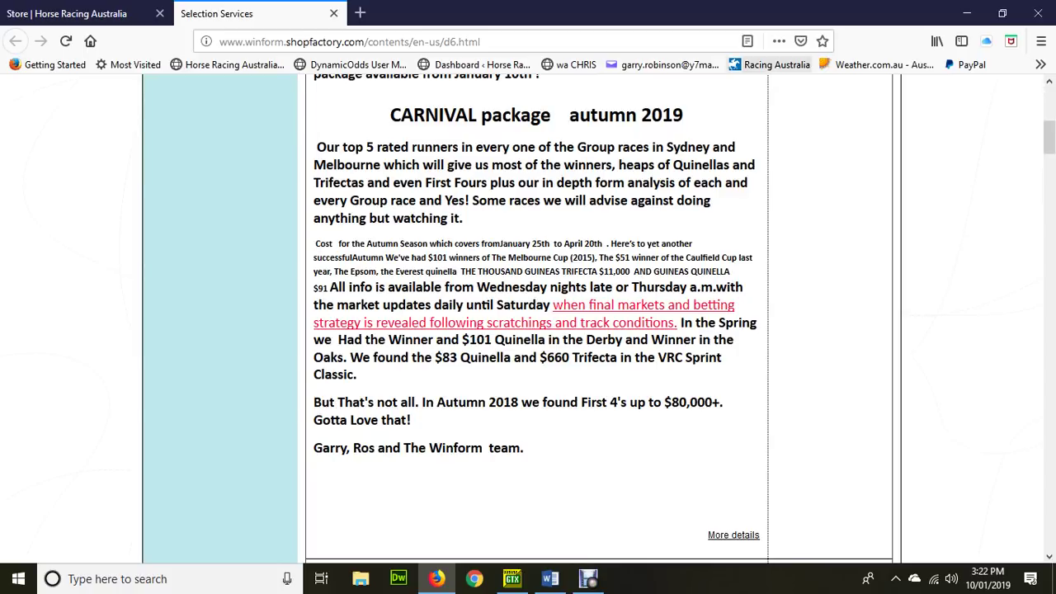
{"action": "scroll", "coordinate": [521, 313], "scroll_direction": "up", "scroll_amount": 5}
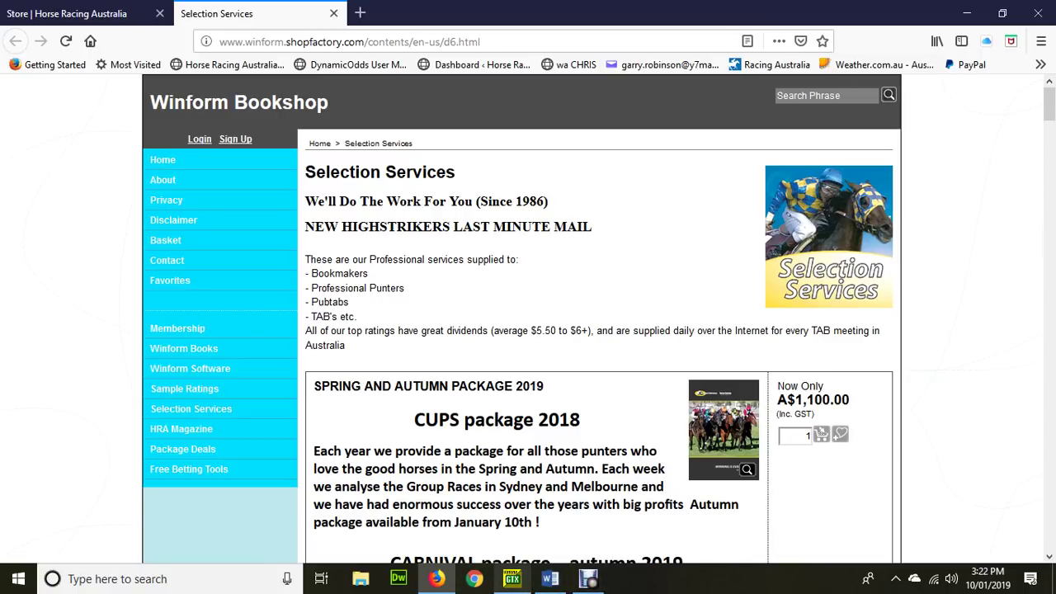
Switch to GTX and examine the rated runners in Gold Coast Race 8, from Hightail down to Sebrakate.
{"action": "left_click", "coordinate": [511, 578]}
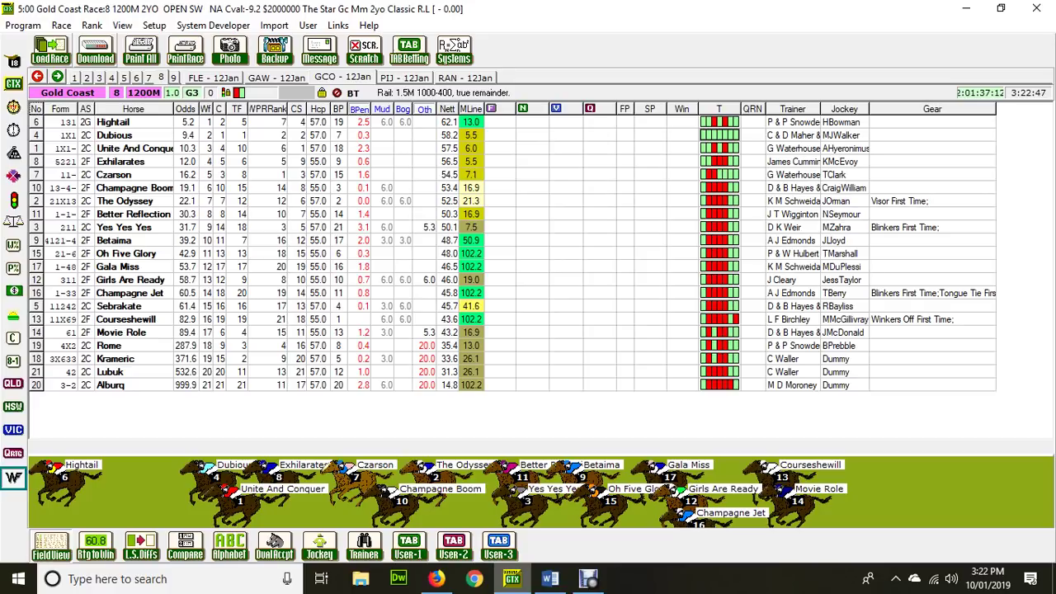
{"action": "left_click", "coordinate": [115, 134]}
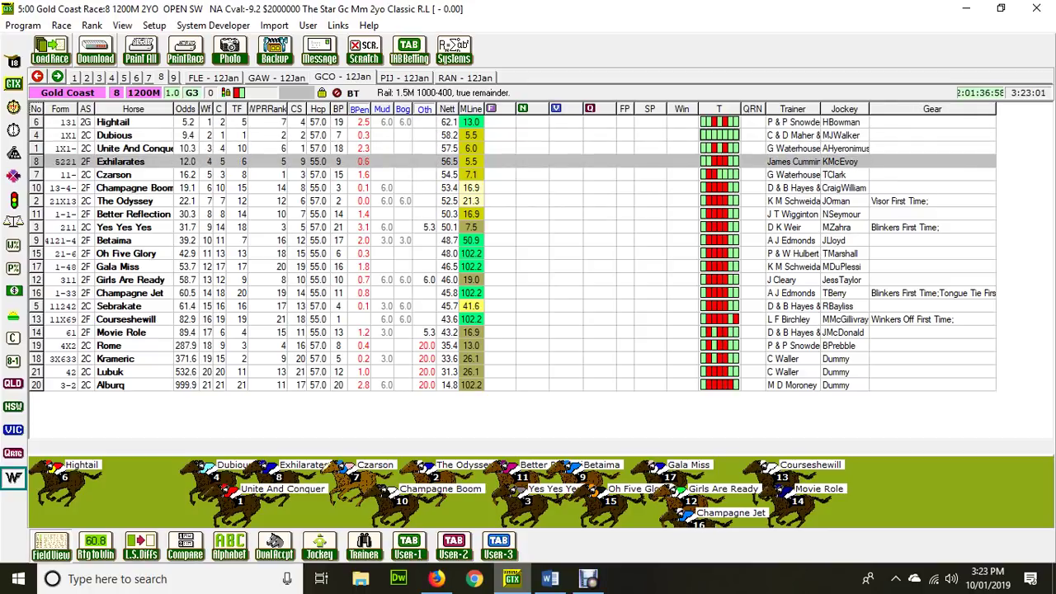
{"action": "left_click", "coordinate": [132, 174]}
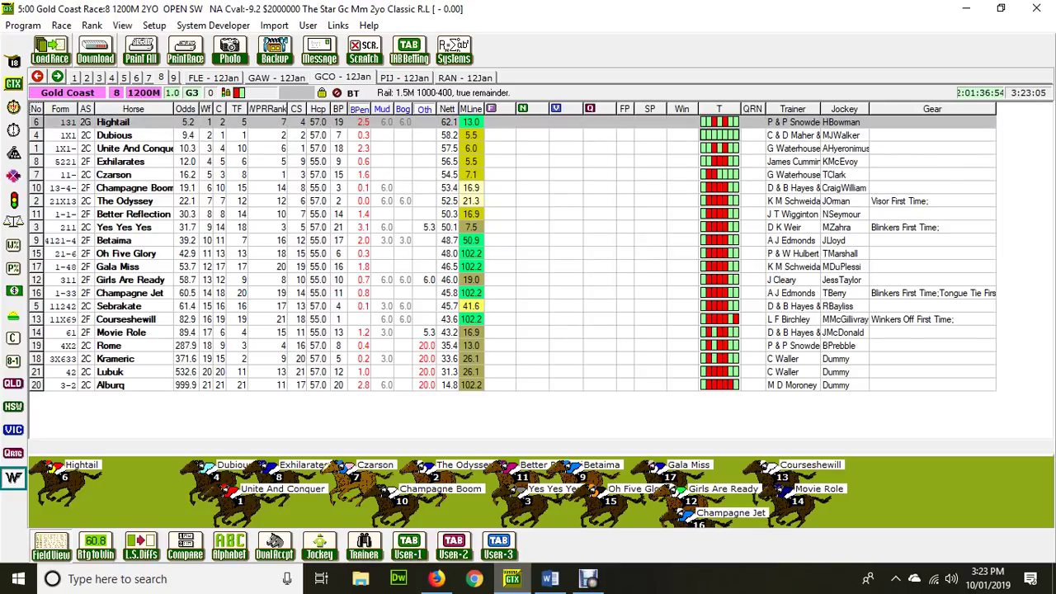
{"action": "key", "text": "Down"}
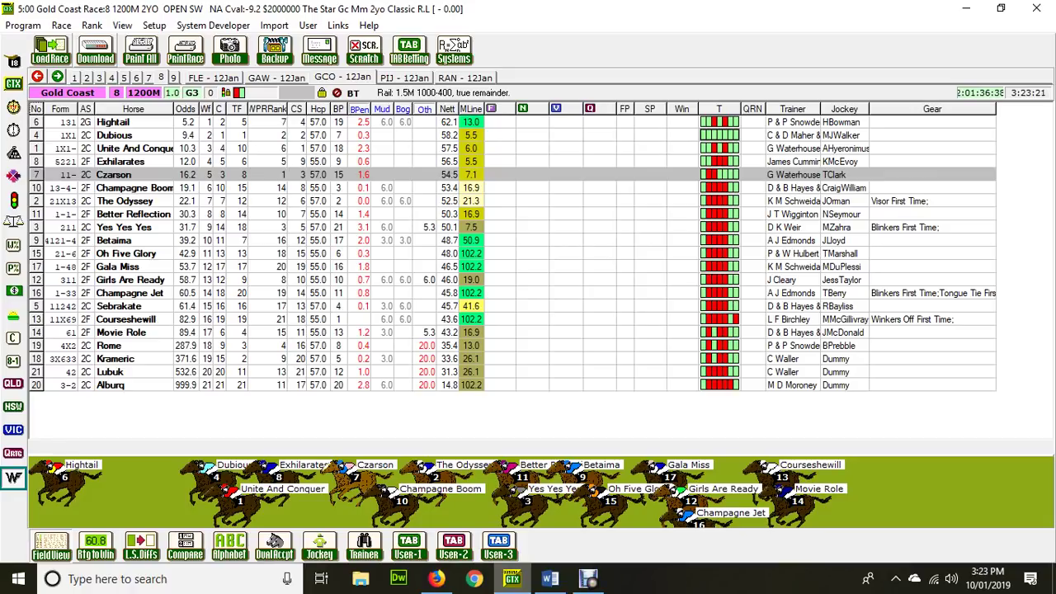
{"action": "left_click", "coordinate": [133, 188]}
{"action": "left_click", "coordinate": [133, 201]}
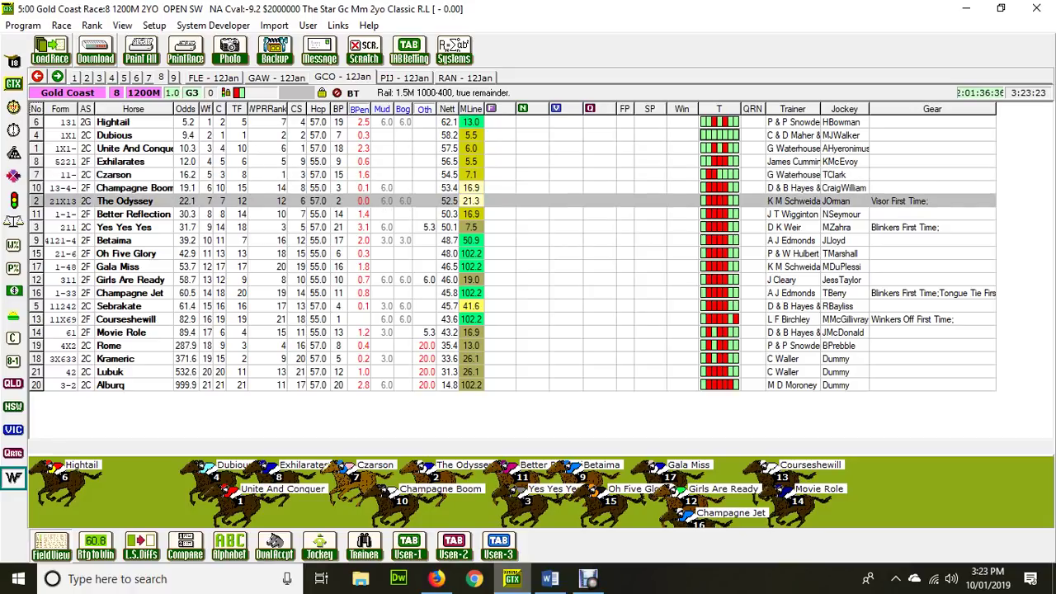
{"action": "left_click", "coordinate": [133, 240]}
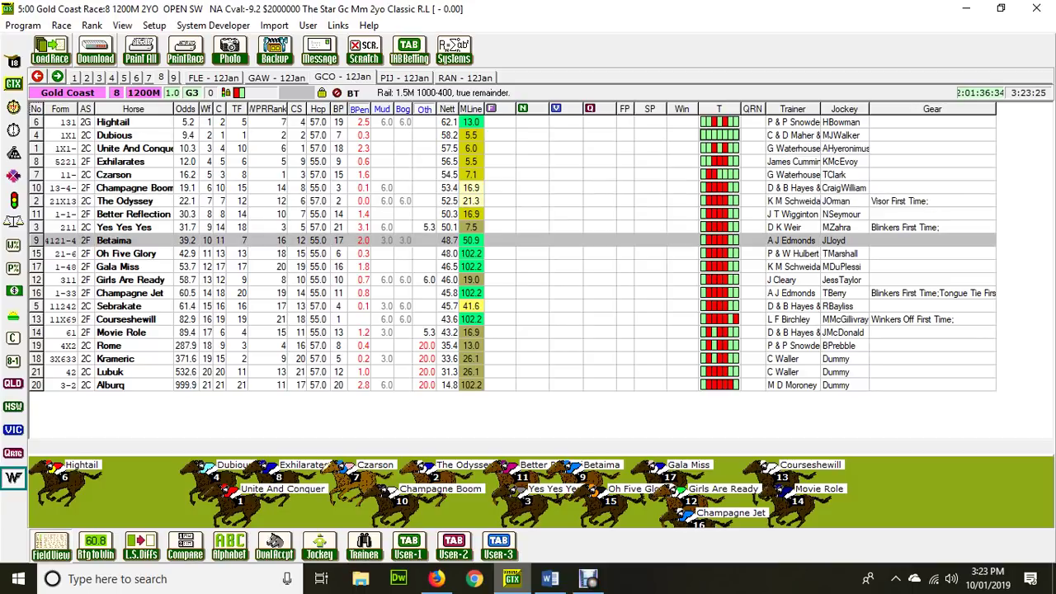
{"action": "left_click", "coordinate": [133, 148]}
{"action": "left_click", "coordinate": [132, 306]}
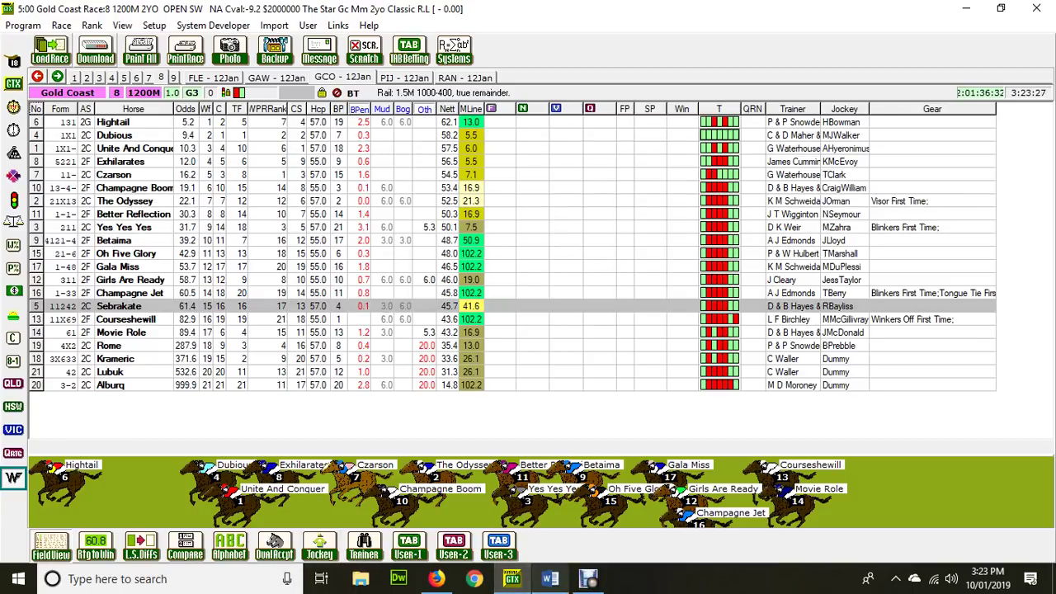
Check the Gold Coast Race 8 selections in the Word document, and open Hightail's form history in GTX.
{"action": "left_click", "coordinate": [551, 578]}
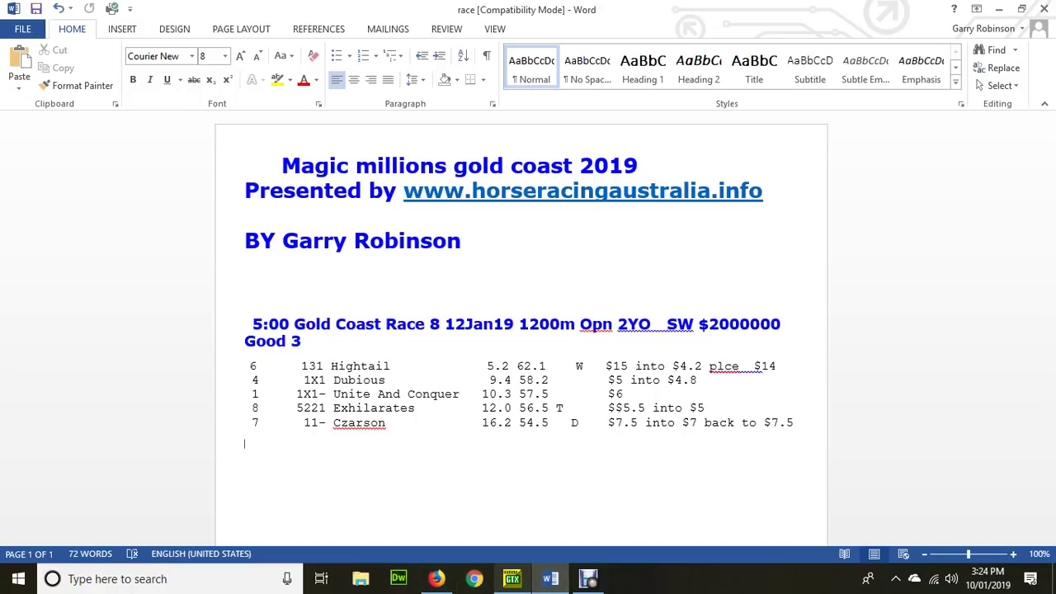
{"action": "left_click", "coordinate": [511, 578]}
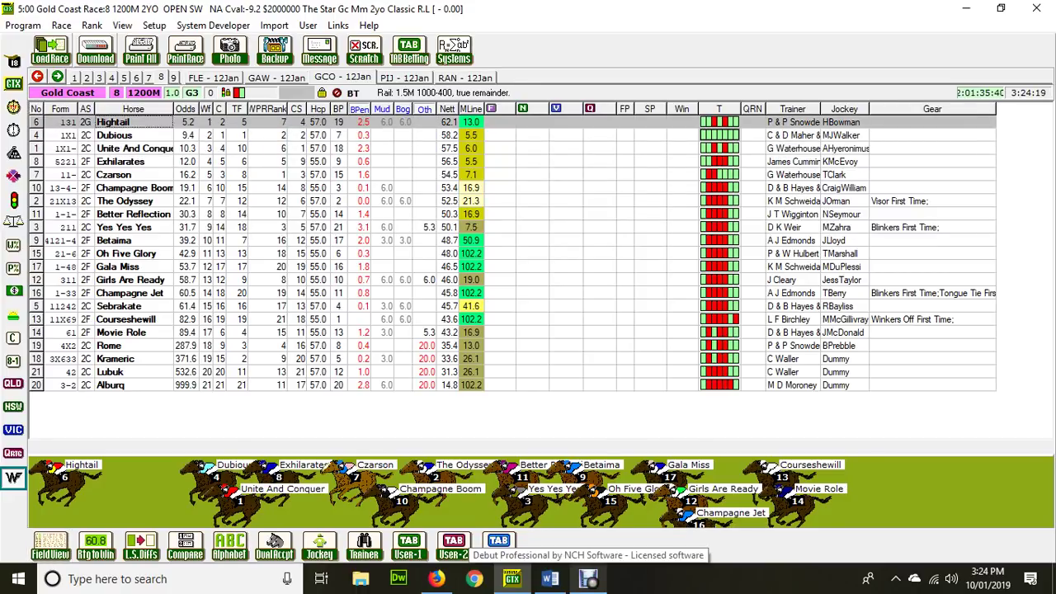
{"action": "left_click", "coordinate": [113, 121]}
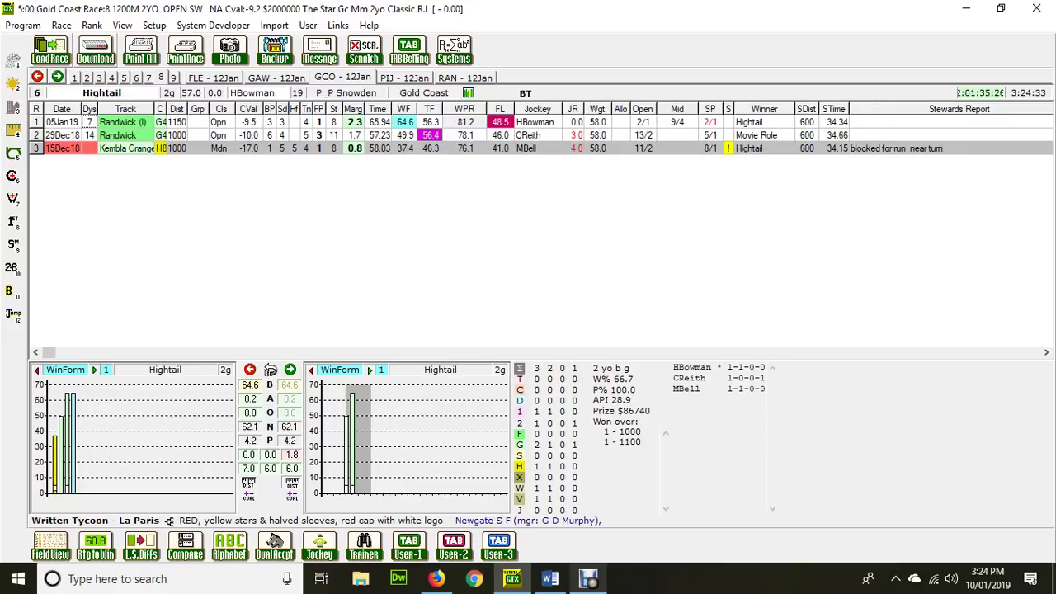
Compare Hightail's past runs at Randwick and Kembla Grange, including ratings, margins and jockeys.
{"action": "left_click", "coordinate": [124, 134]}
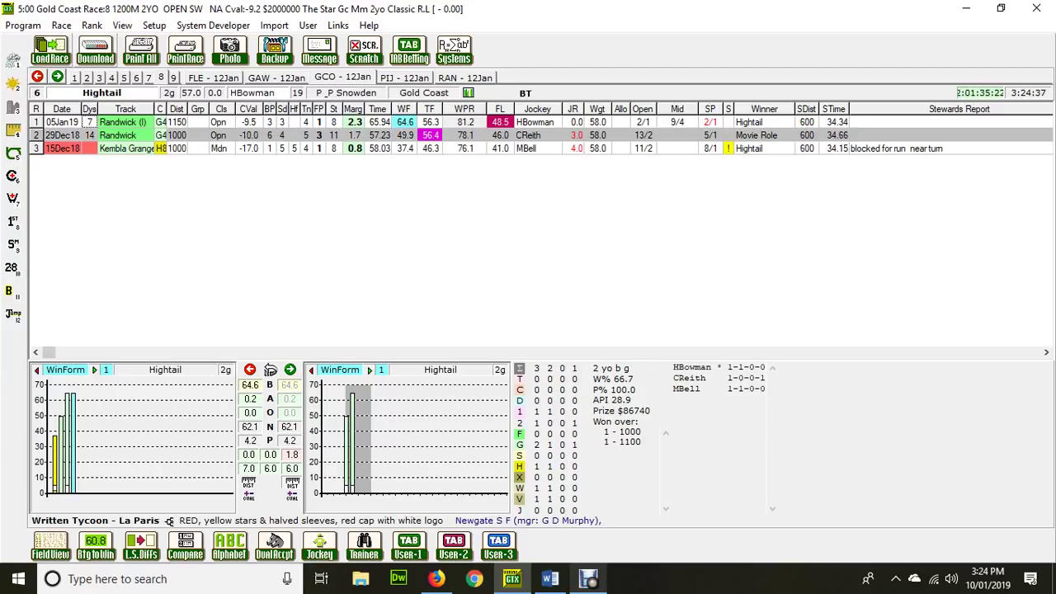
{"action": "left_click", "coordinate": [124, 147]}
{"action": "left_click", "coordinate": [124, 134]}
{"action": "left_click", "coordinate": [248, 121]}
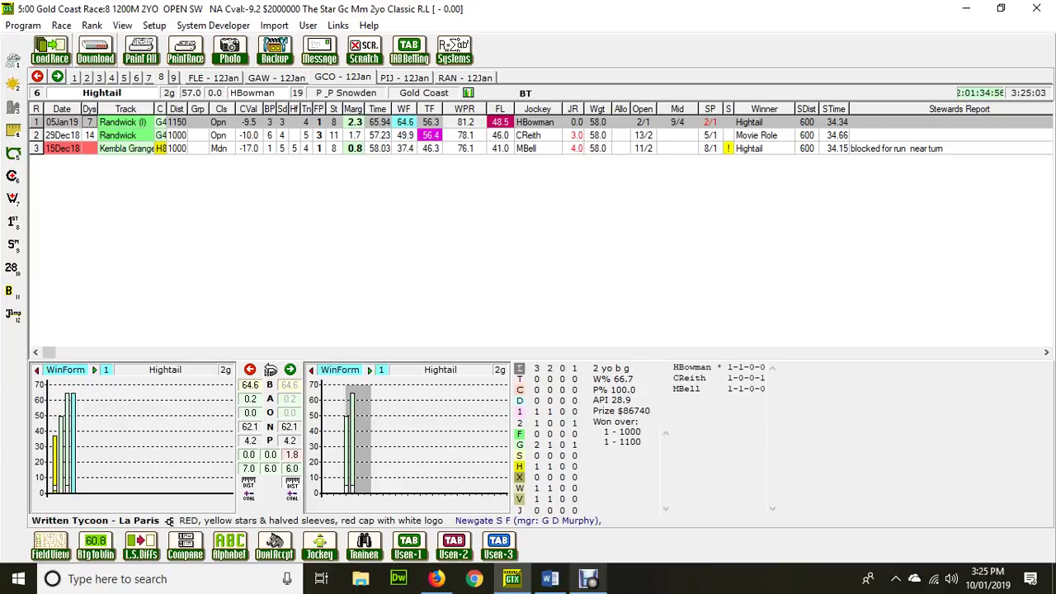
{"action": "left_click", "coordinate": [528, 134]}
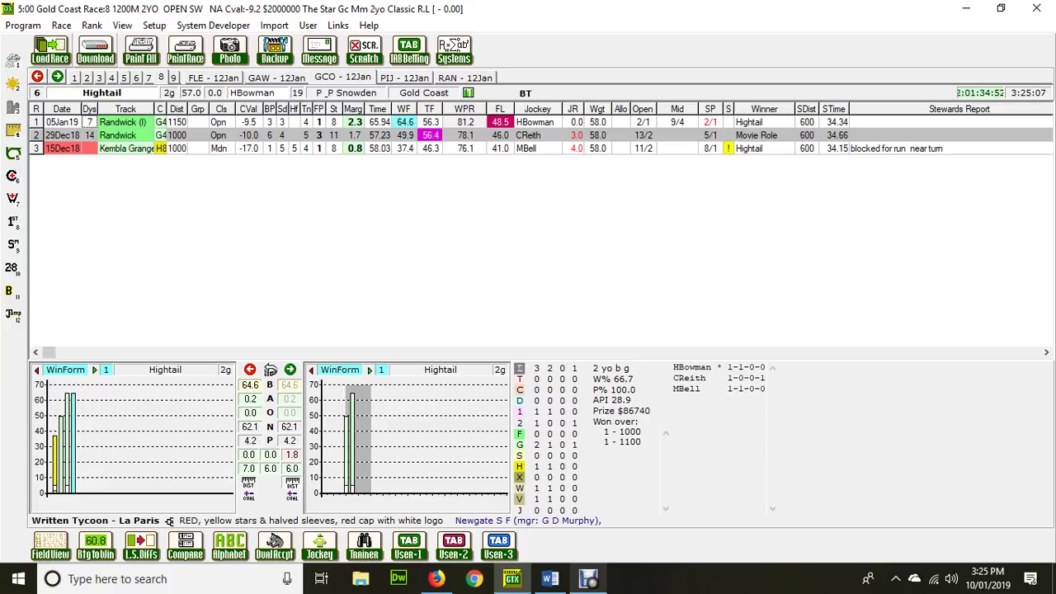
{"action": "key", "text": "Up"}
{"action": "key", "text": "Down"}
{"action": "key", "text": "Up"}
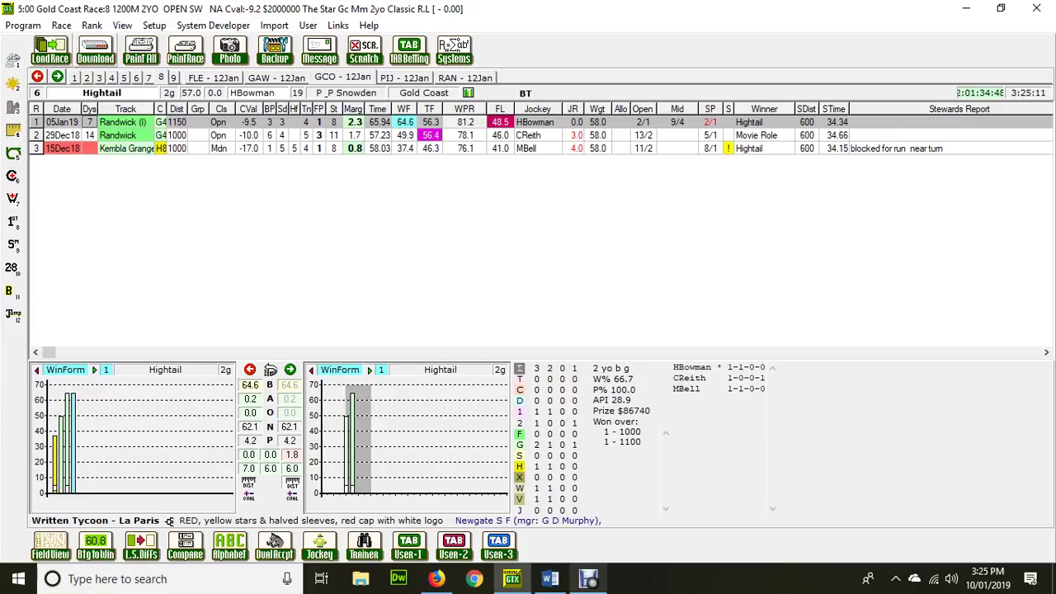
{"action": "key", "text": "Down"}
{"action": "key", "text": "Up"}
{"action": "key", "text": "Down"}
{"action": "key", "text": "Up"}
{"action": "left_click", "coordinate": [124, 135]}
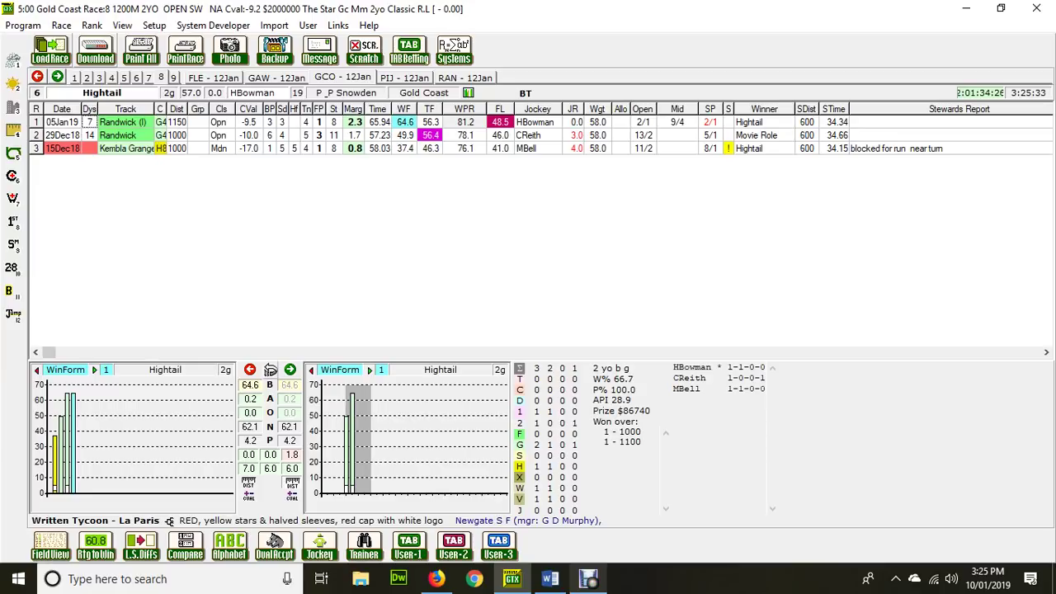
Examine the past runs of the following two runners, Dubious and Unite And Conquer.
{"action": "left_click", "coordinate": [290, 370]}
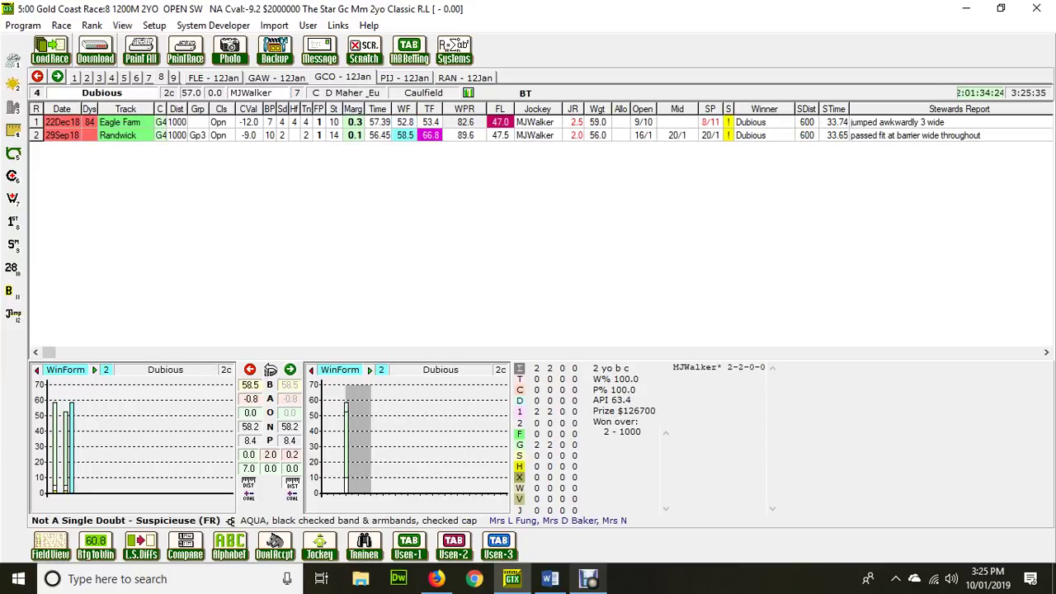
{"action": "left_click", "coordinate": [538, 122]}
{"action": "left_click", "coordinate": [289, 370]}
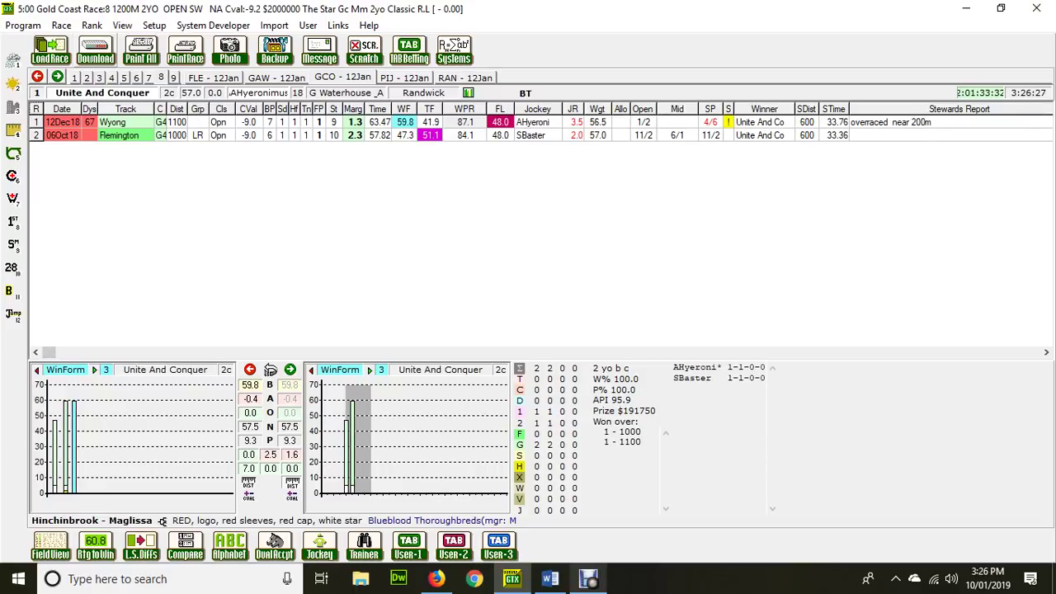
{"action": "left_click", "coordinate": [538, 135]}
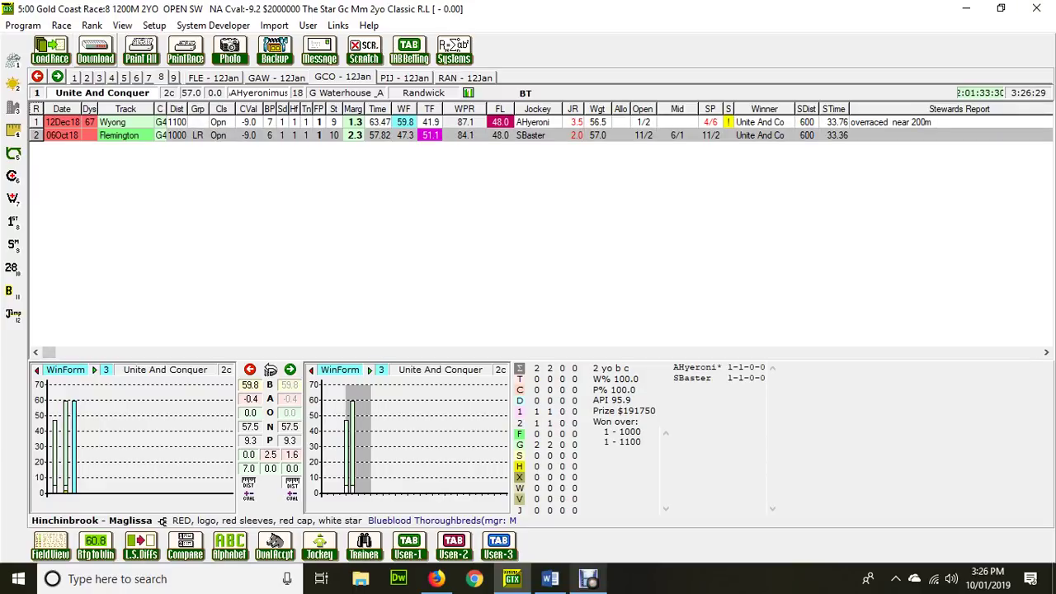
{"action": "left_click", "coordinate": [538, 122]}
{"action": "left_click", "coordinate": [538, 134]}
{"action": "left_click", "coordinate": [528, 122]}
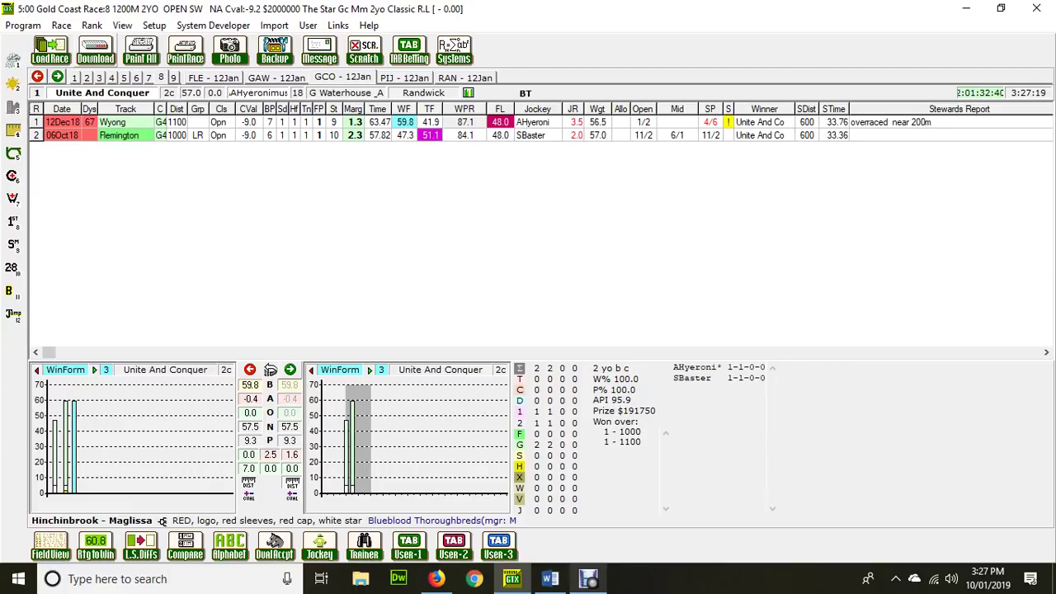
Examine Exhilarates' form history, comparing the Gold Coast, Wyong and Gosford runs.
{"action": "left_click", "coordinate": [290, 370]}
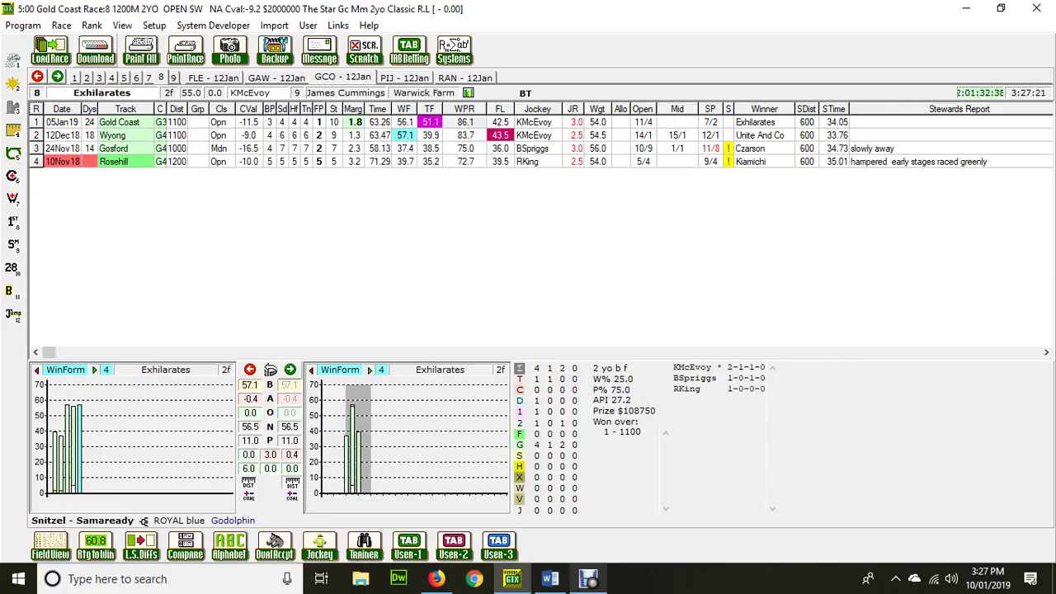
{"action": "left_click", "coordinate": [538, 121]}
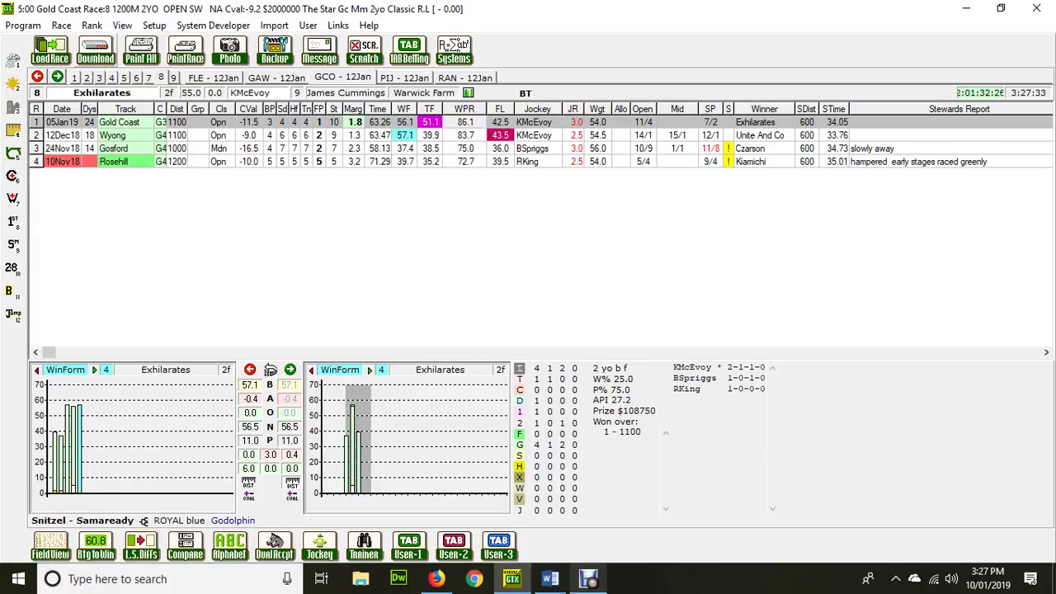
{"action": "left_click", "coordinate": [541, 134]}
{"action": "left_click", "coordinate": [541, 147]}
{"action": "left_click", "coordinate": [542, 134]}
{"action": "left_click", "coordinate": [542, 148]}
{"action": "left_click", "coordinate": [541, 135]}
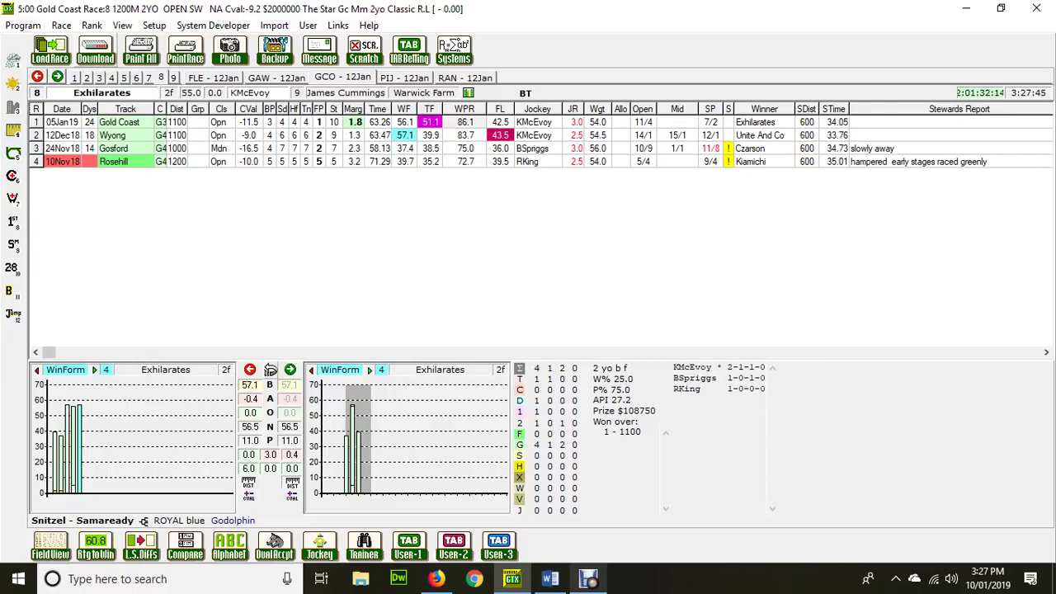
Return to the Gold Coast Race 8 field and recheck Hightail's form history.
{"action": "left_click", "coordinate": [270, 369]}
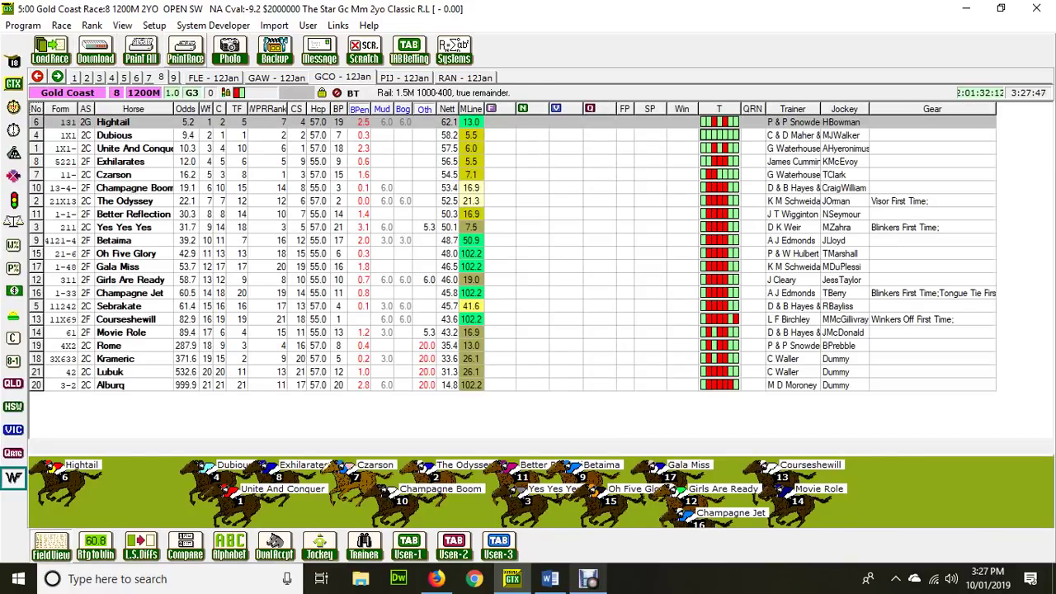
{"action": "key", "text": "Return"}
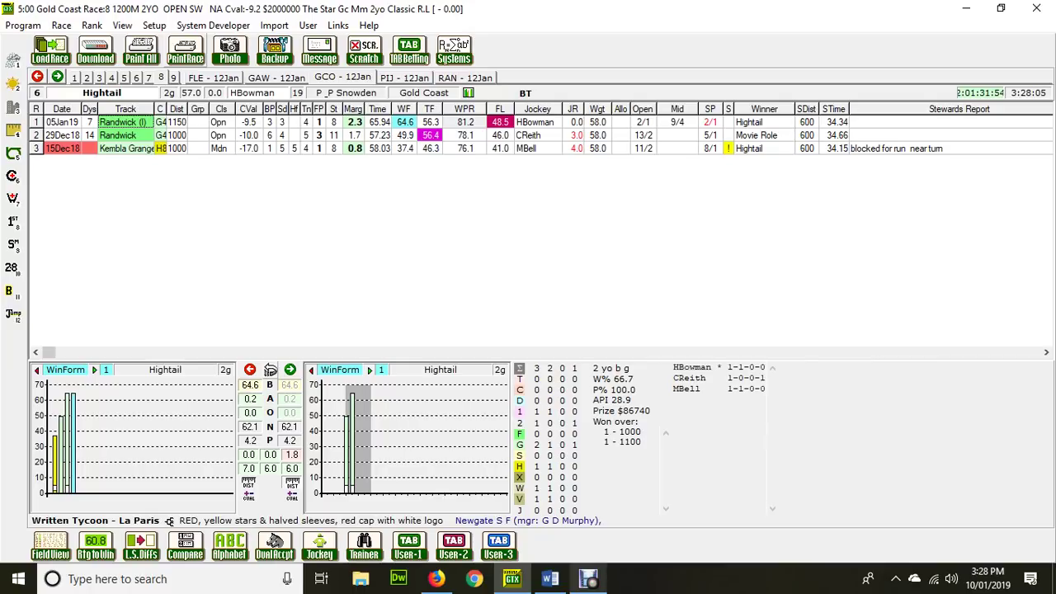
{"action": "key", "text": "Escape"}
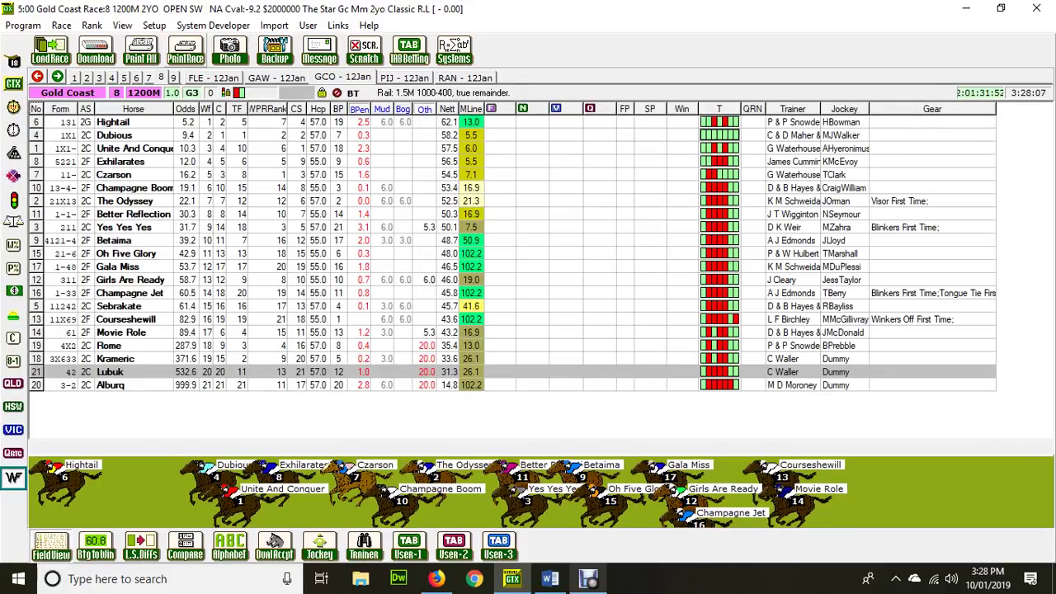
Switch to the Word document and review the Gold Coast Race 8 selections with their price movements.
{"action": "key", "text": "alt+Tab"}
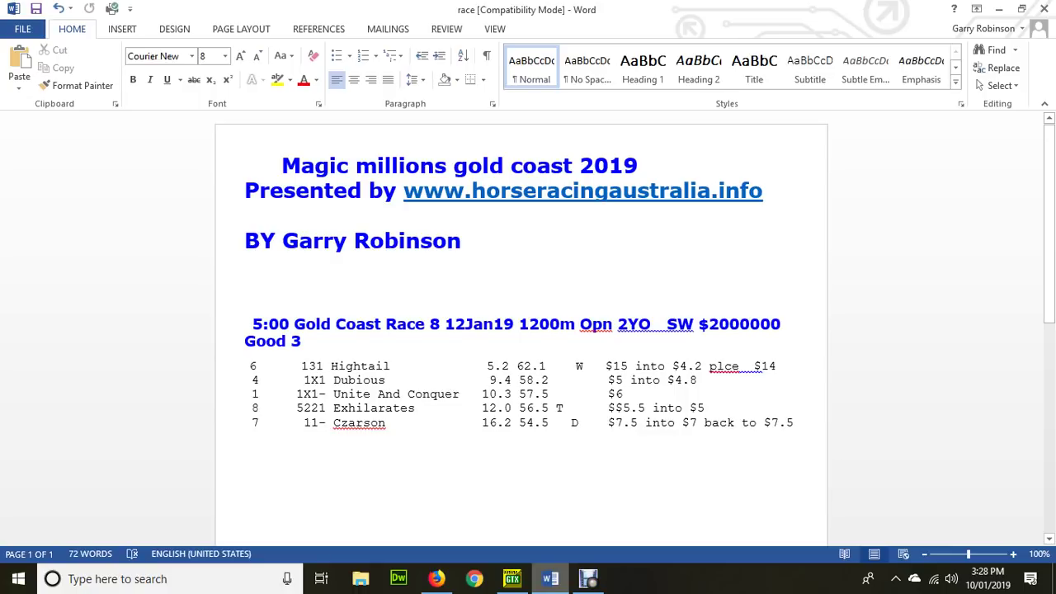
{"action": "mouse_move", "coordinate": [513, 579]}
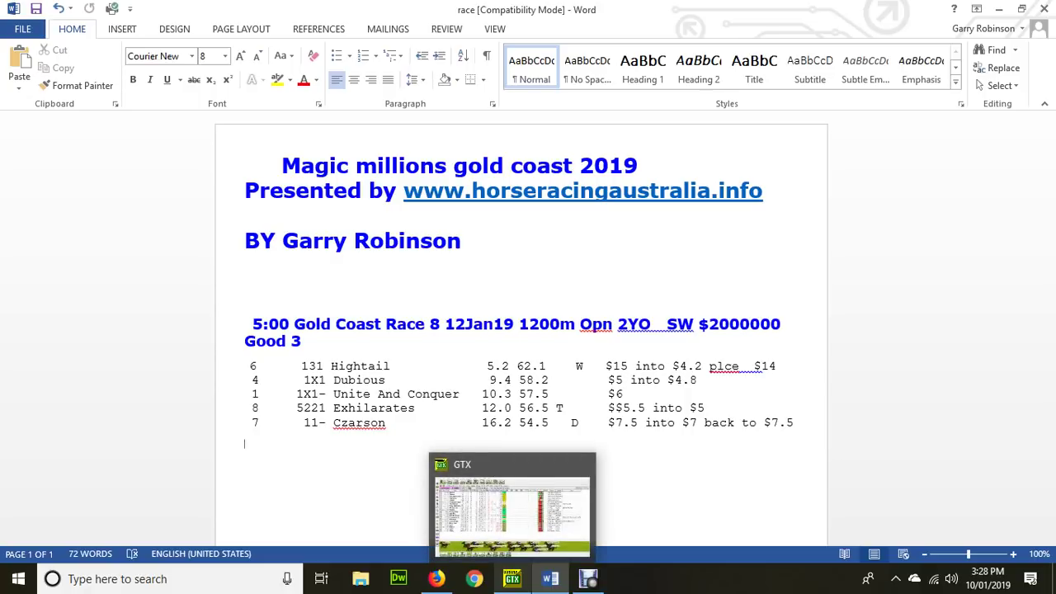
{"action": "mouse_move", "coordinate": [589, 578]}
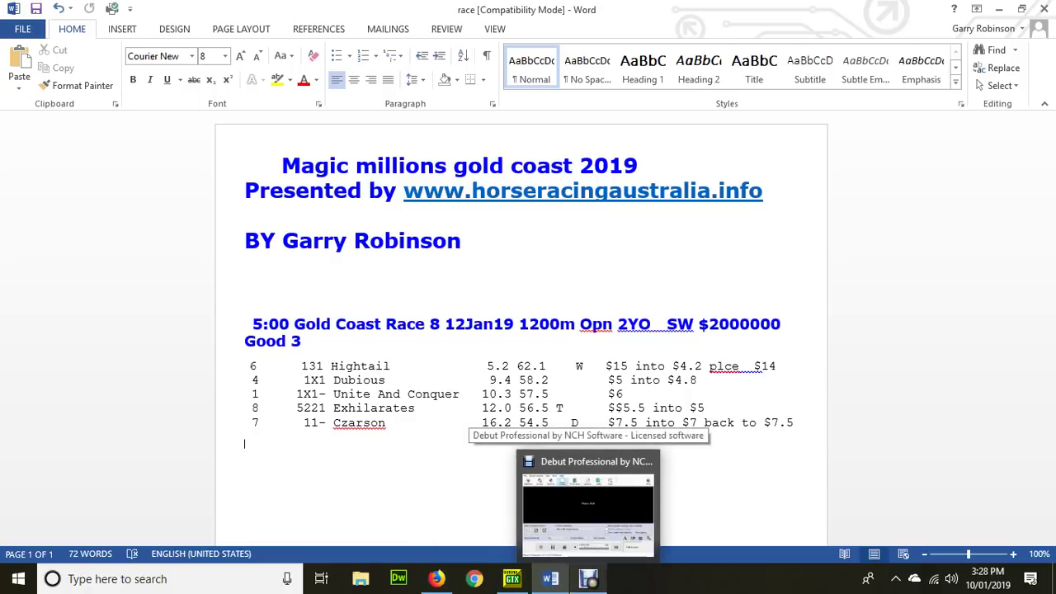